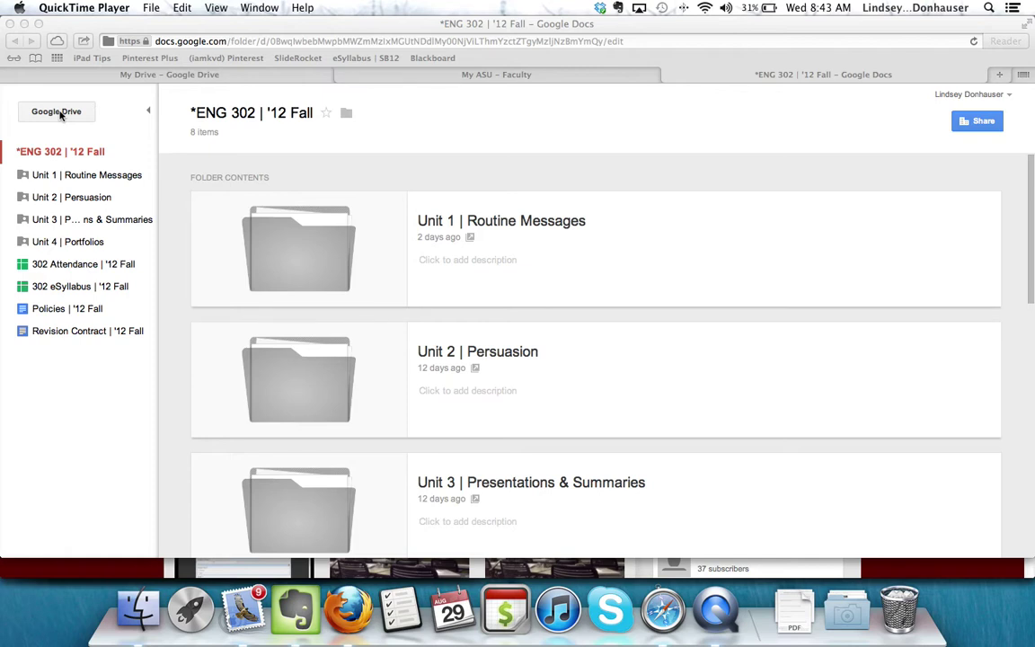
Step: Leave the faculty portal and ENG 302 folder tabs for the My Drive file list
left_click(522, 77)
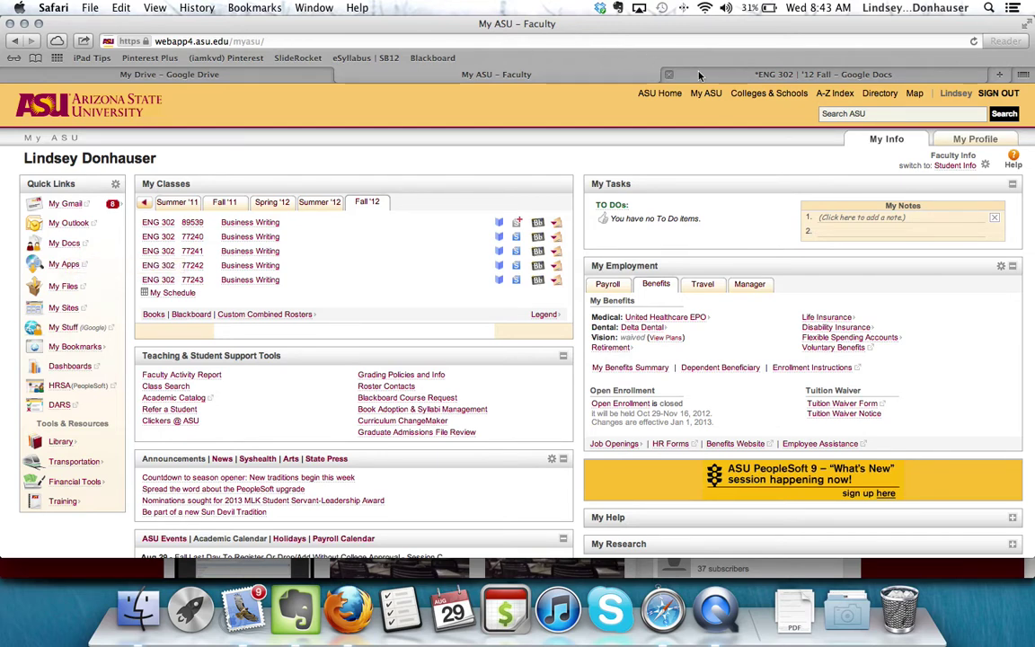
key("ctrl+Tab")
left_click(129, 75)
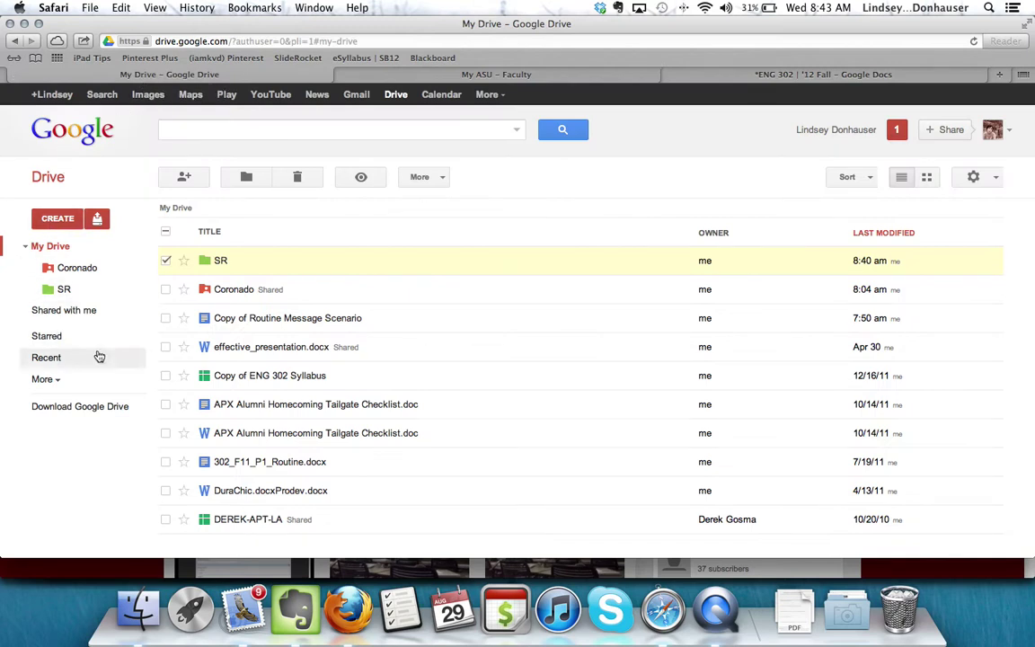
Step: Deselect the SR folder, sort the list, and open Copy of Routine Message Scenario
left_click(167, 260)
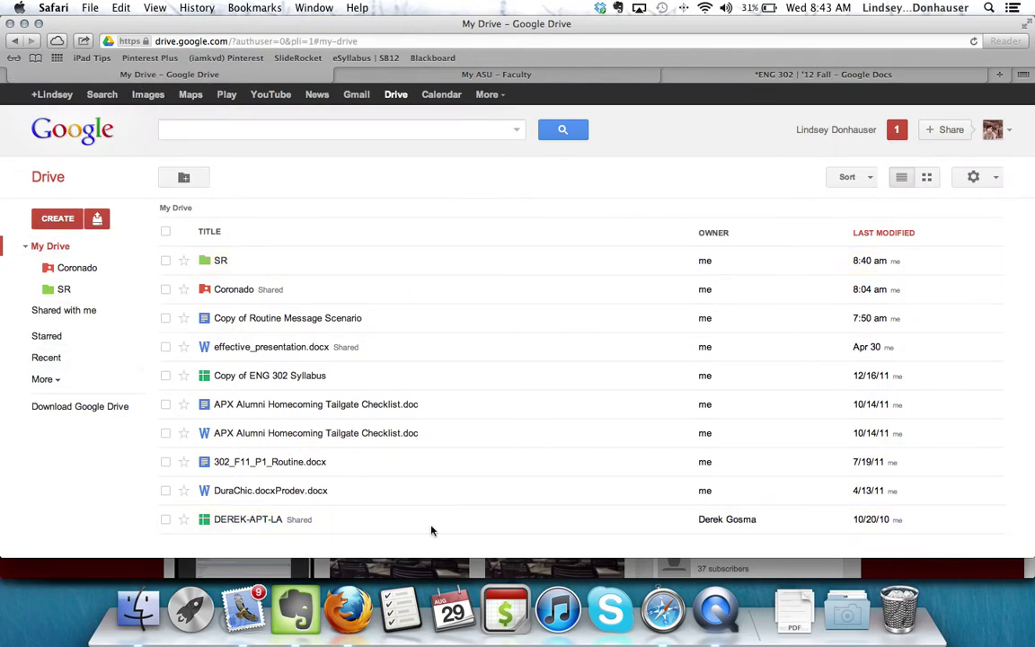
scroll(331, 481, "down", 2)
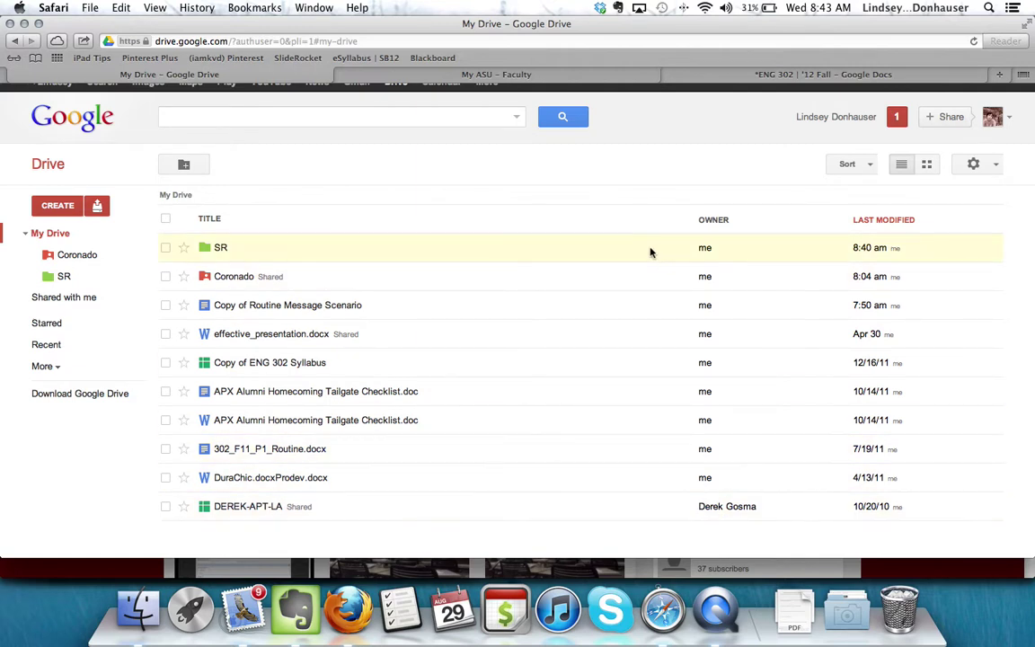
scroll(760, 215, "up", 1)
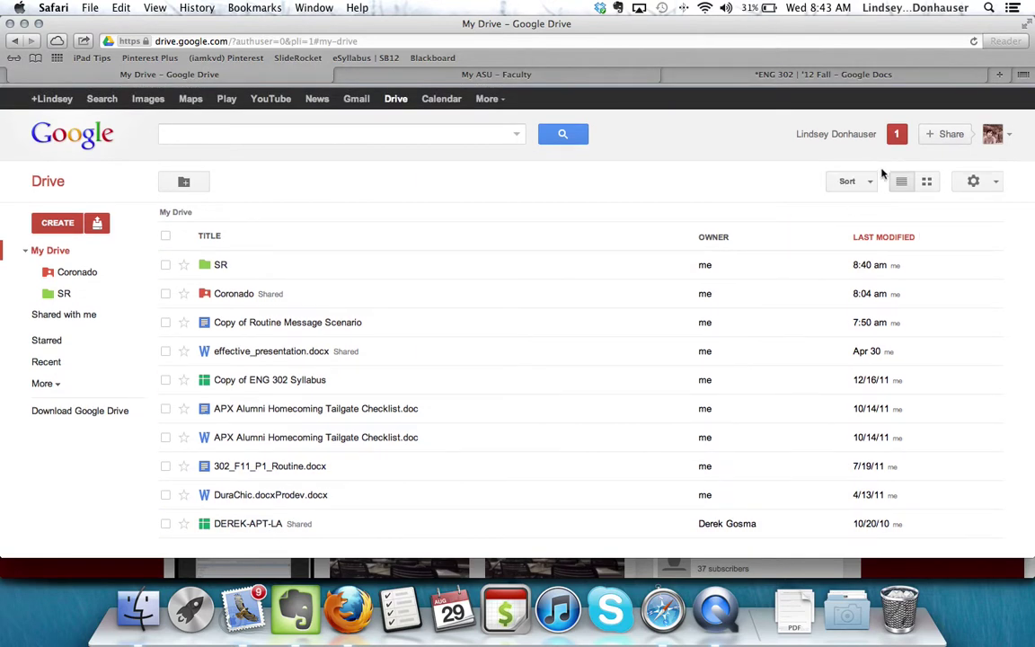
left_click(849, 176)
left_click(848, 180)
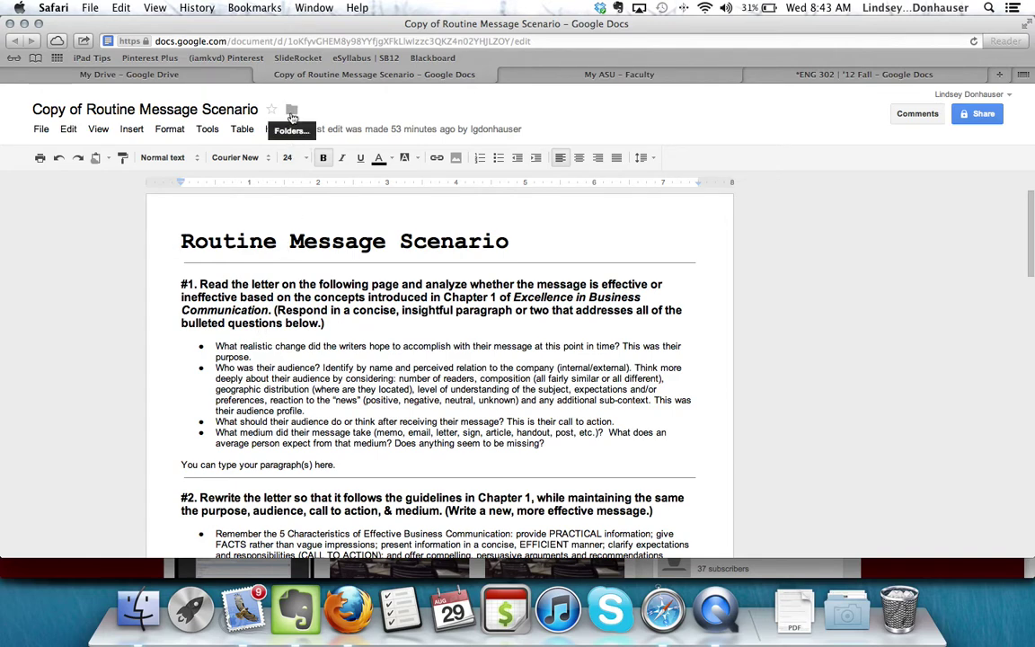
Step: Cancel the document's folder chooser without changes and go back to the My Drive file list
left_click(292, 112)
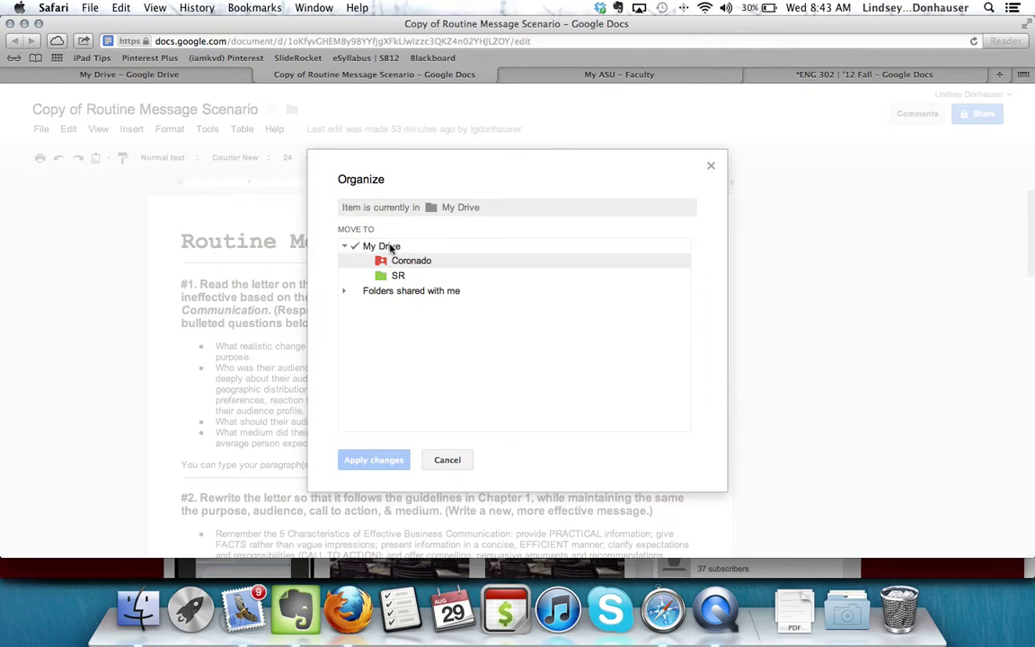
left_click(448, 460)
left_click(162, 74)
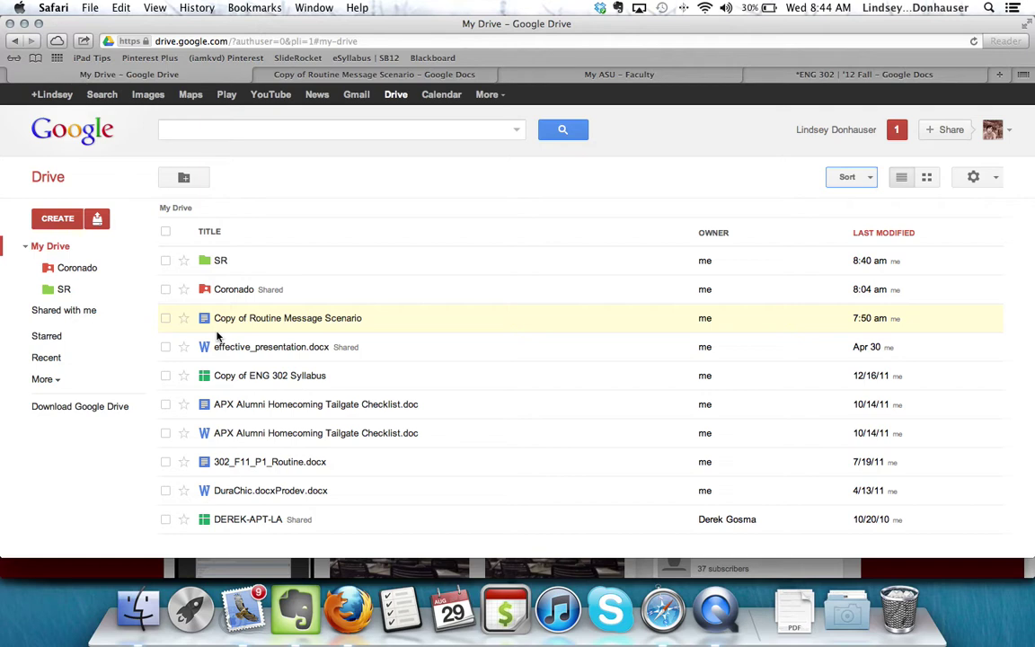
Step: Create a new folder named 'ENG 302 Assignments'
left_click(58, 218)
left_click(50, 349)
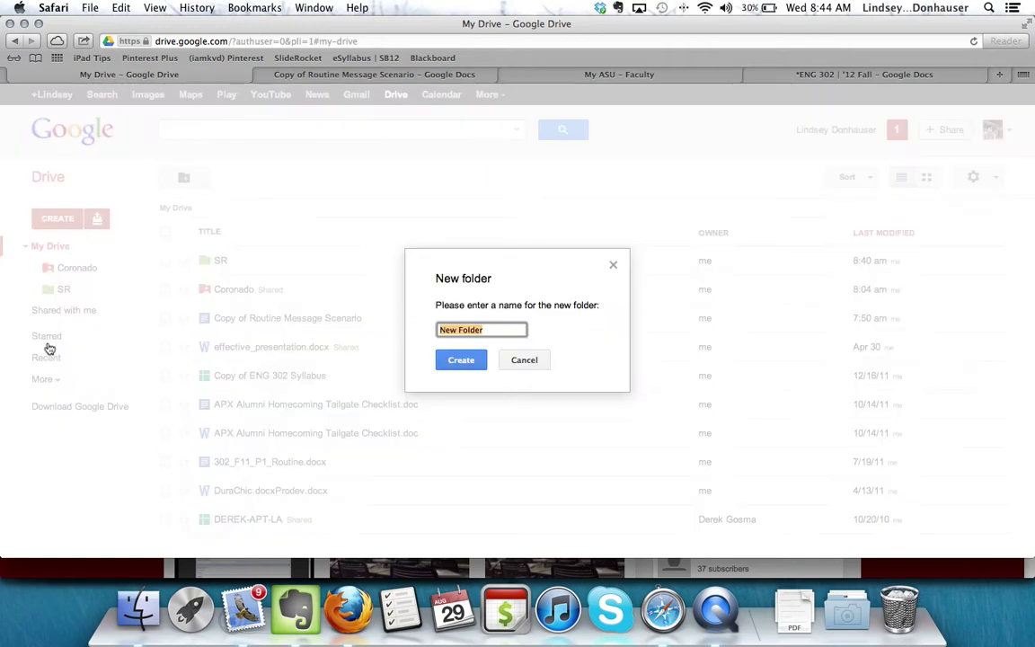
type("ENG 302 Assignmen")
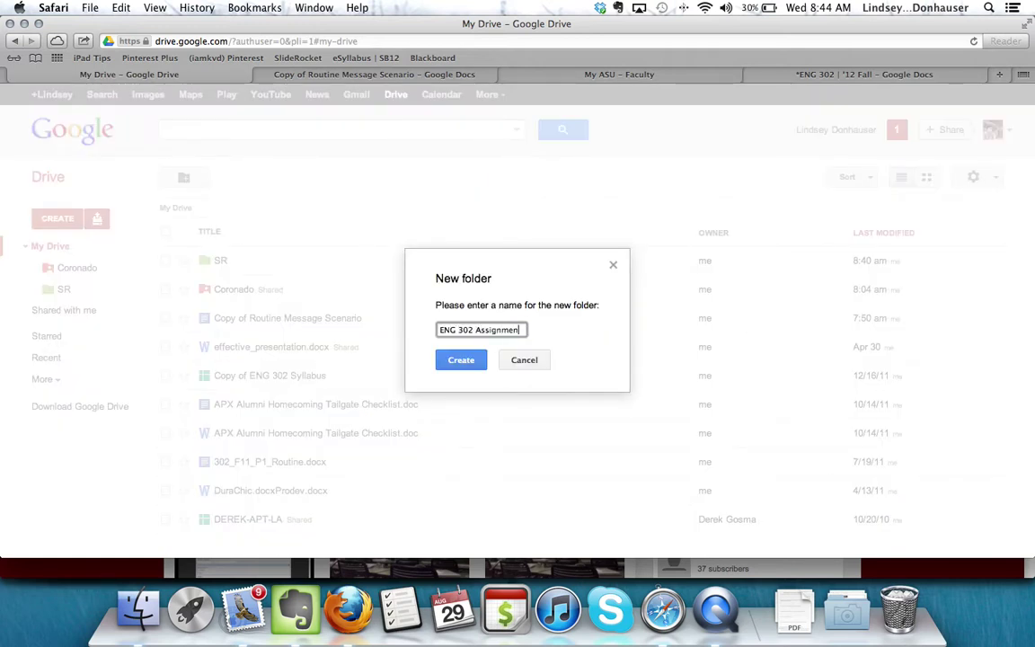
type("ts")
left_click(463, 363)
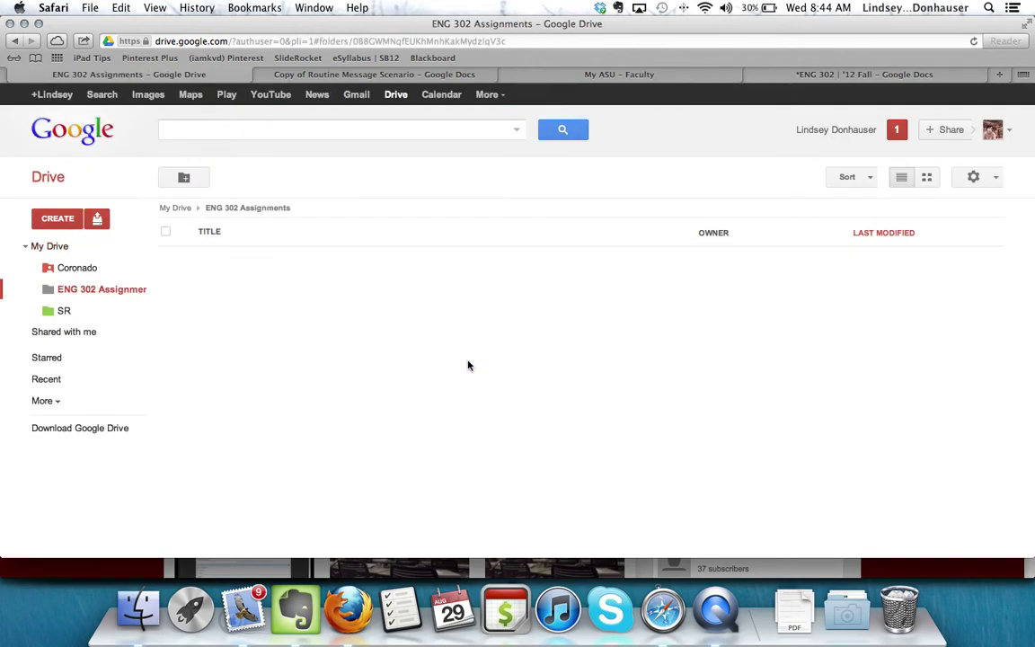
Step: Go back to My Drive and try dragging the Routine Message doc into ENG 302 Assignments
left_click(26, 248)
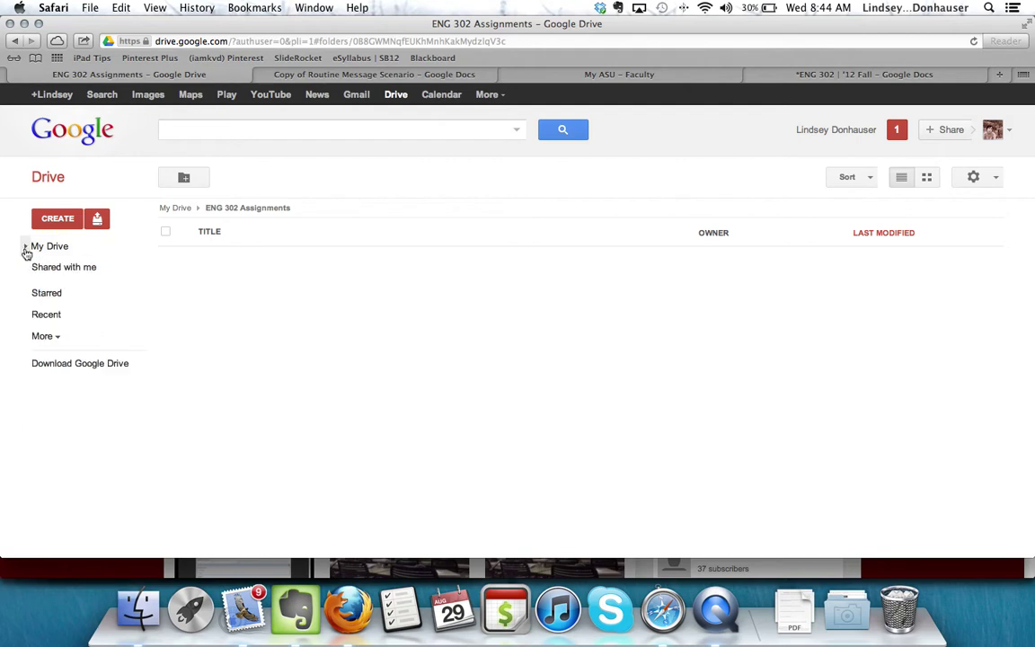
left_click(26, 248)
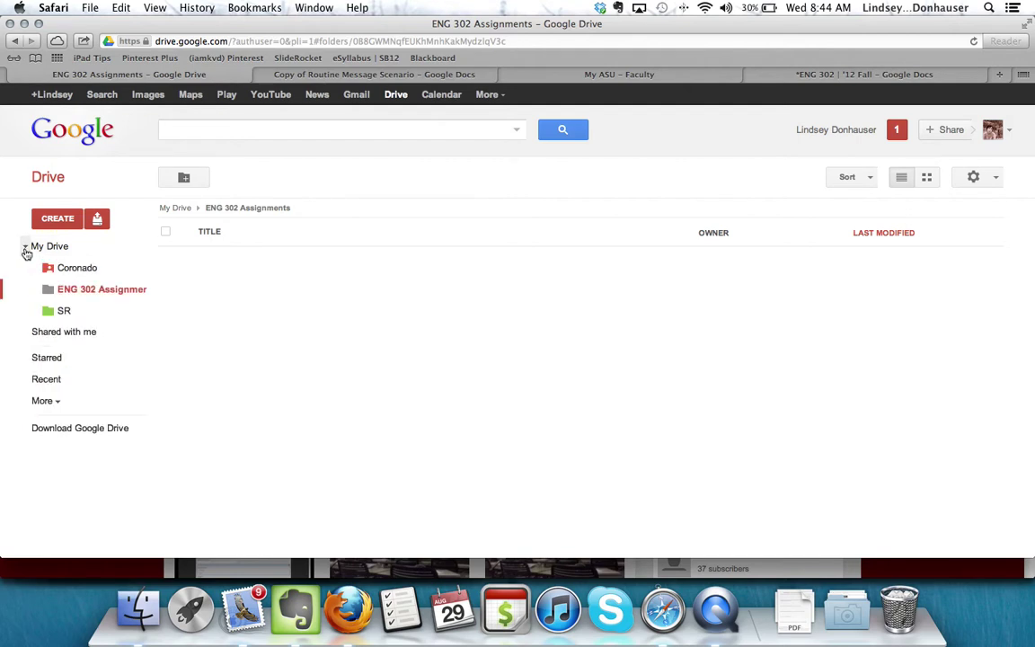
left_click(35, 247)
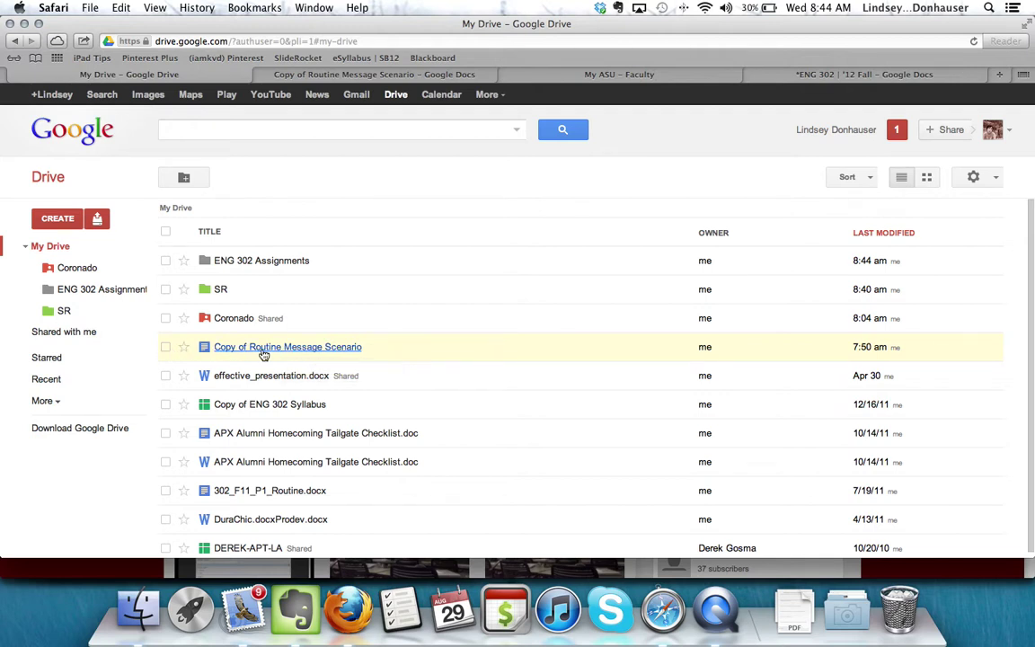
mouse_move(260, 352)
left_mouse_down()
mouse_move(261, 263)
mouse_move(257, 345)
left_mouse_up()
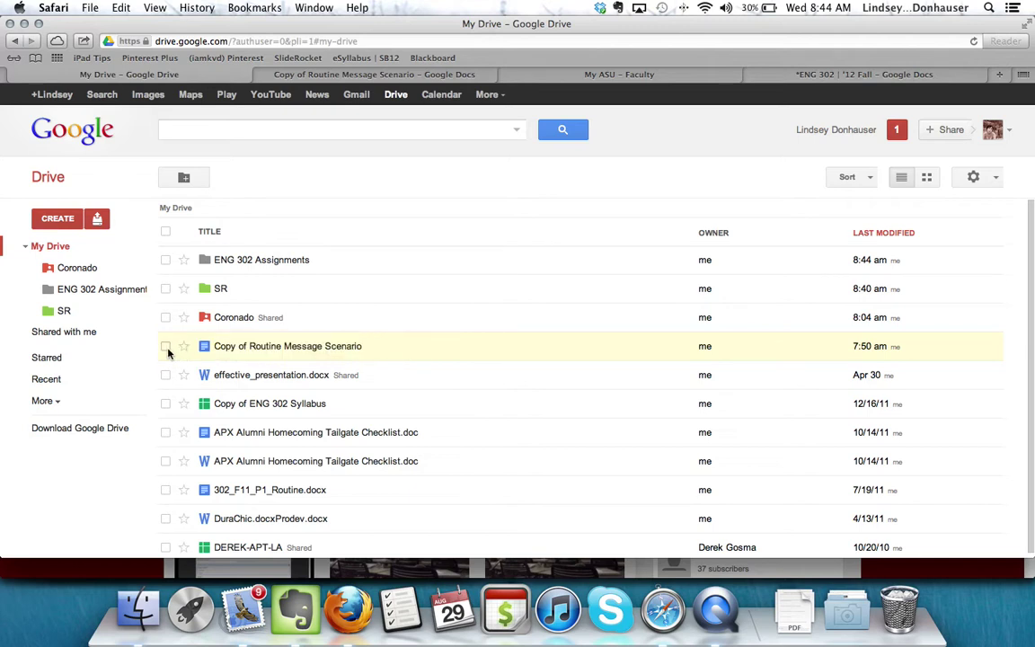
Step: Move Copy of Routine Message Scenario into ENG 302 Assignments via the Organize folder chooser
left_click(165, 346)
left_click(252, 179)
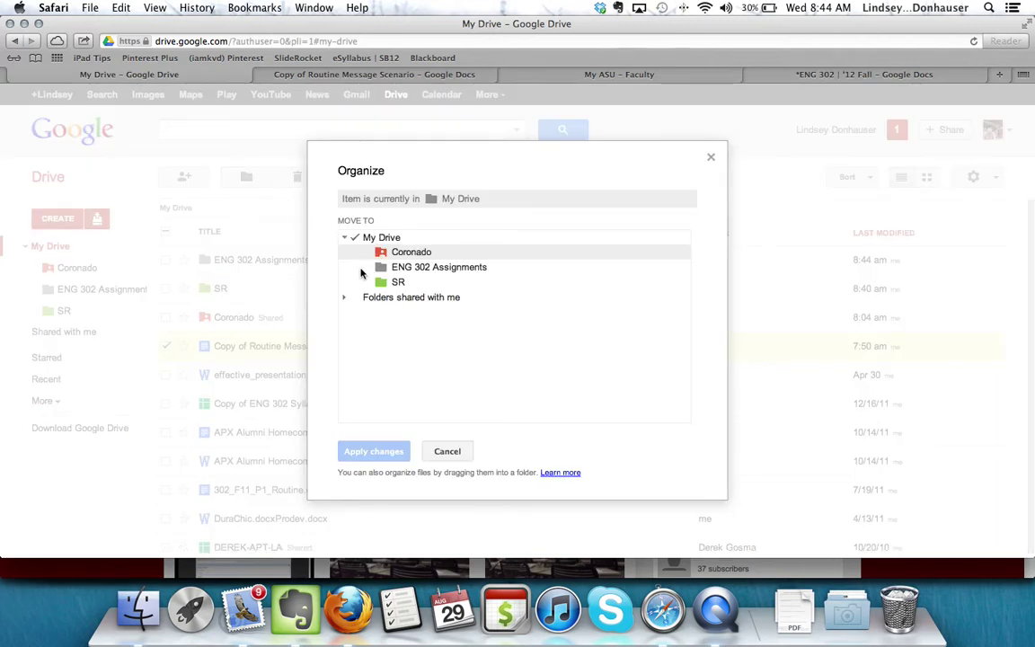
left_click(360, 268)
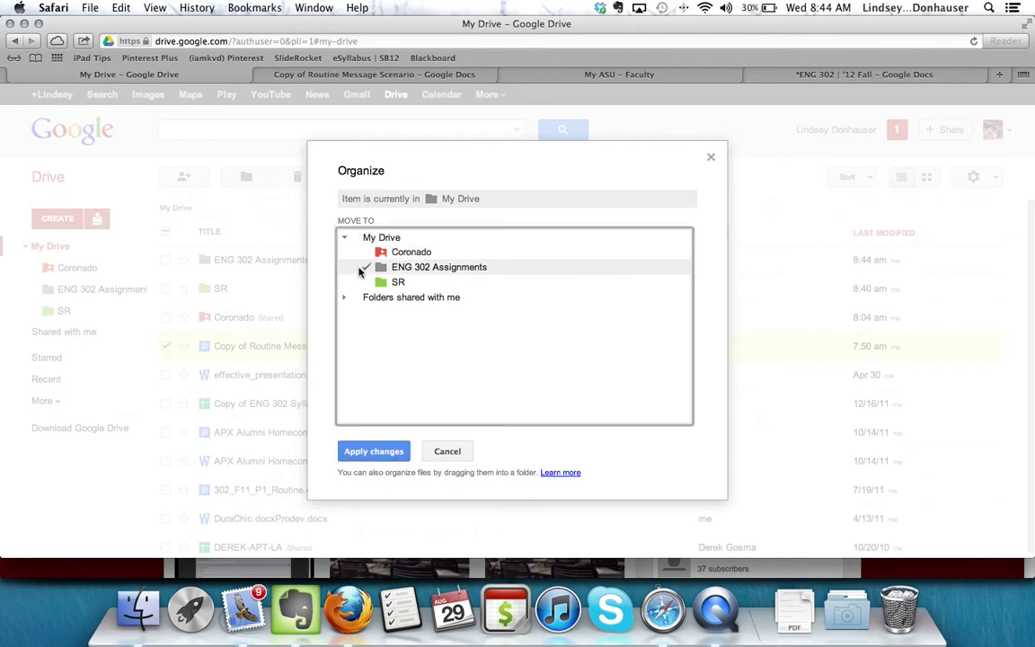
left_click(376, 451)
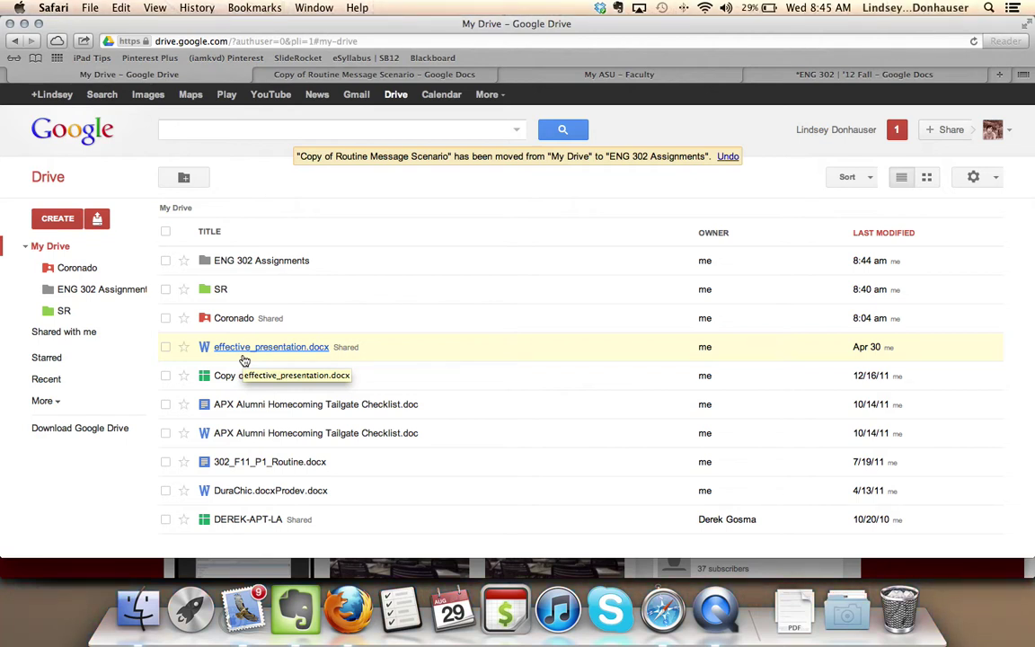
Step: Drag *ENG 302 | '12 Fall from Shared with me into My Drive, then view My Drive
left_click(94, 332)
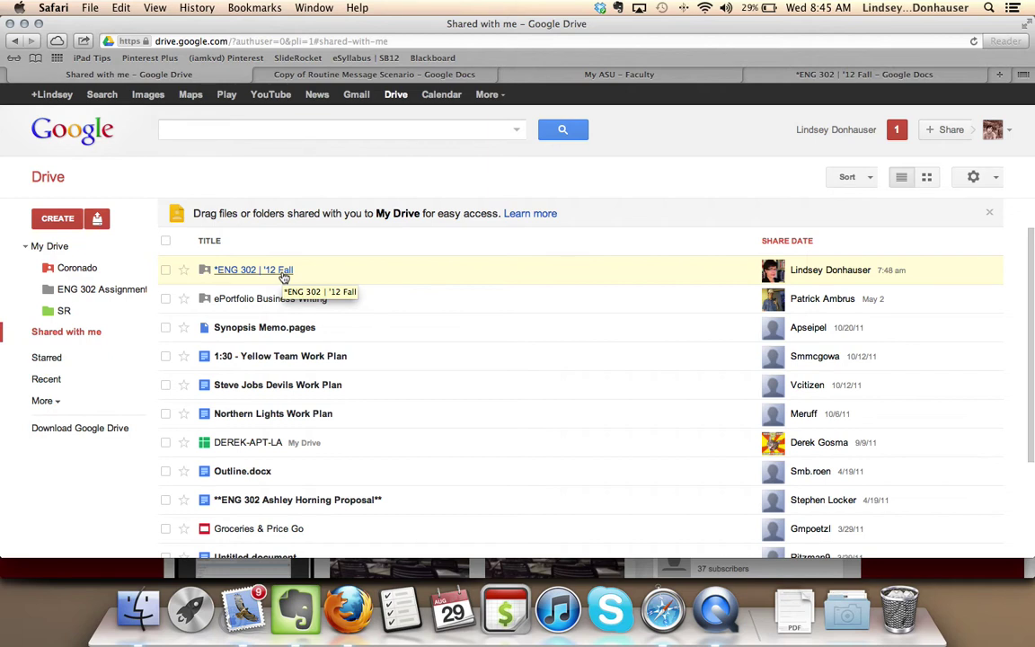
left_click_drag(216, 268, 56, 248)
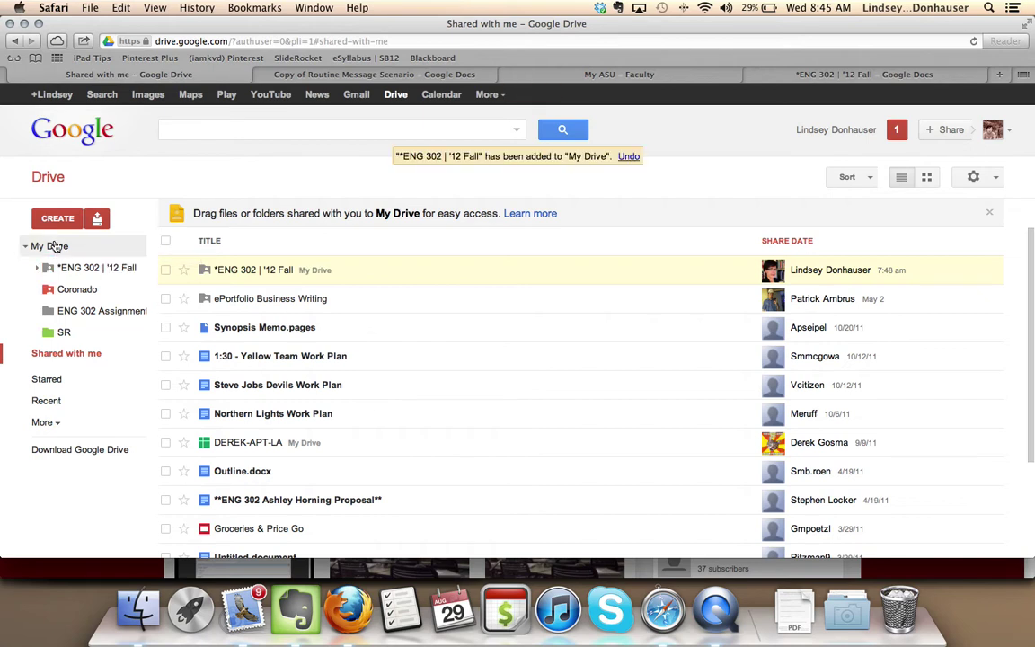
left_click(54, 246)
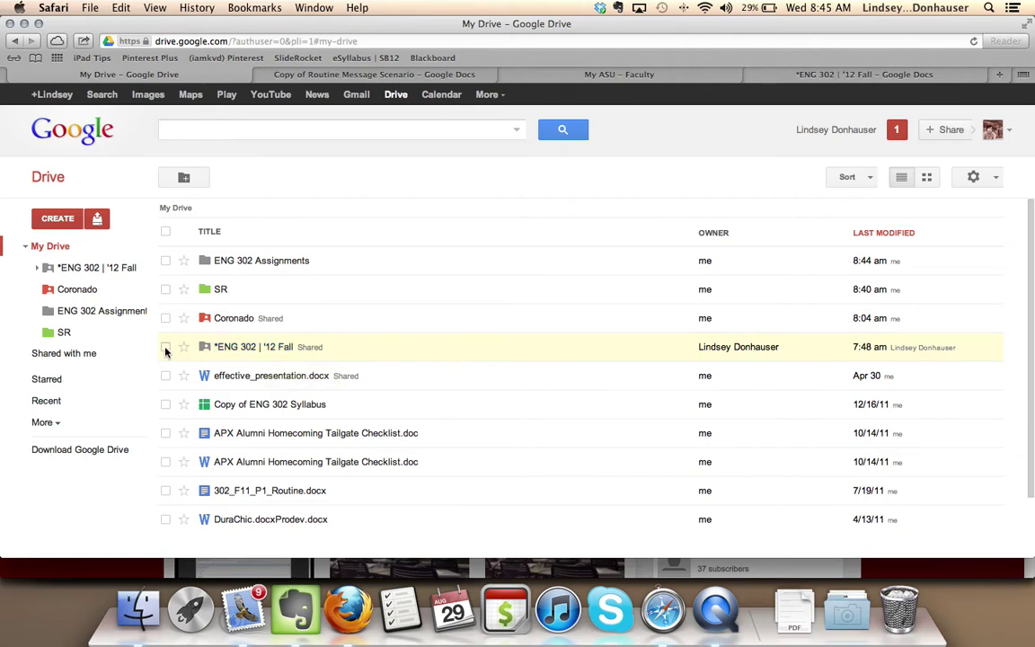
Step: Add *ENG 302 | '12 Fall to ENG 302 Assignments as its only ticked destination folder
mouse_move(238, 351)
left_mouse_down()
mouse_move(259, 321)
mouse_move(254, 261)
mouse_move(231, 351)
left_mouse_up()
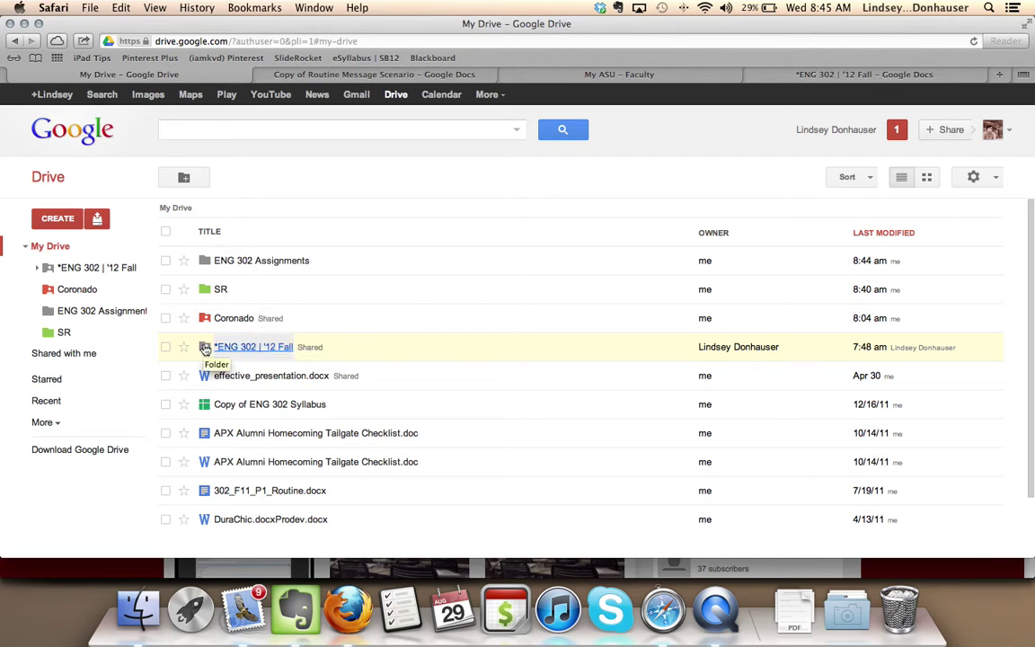
left_click(166, 347)
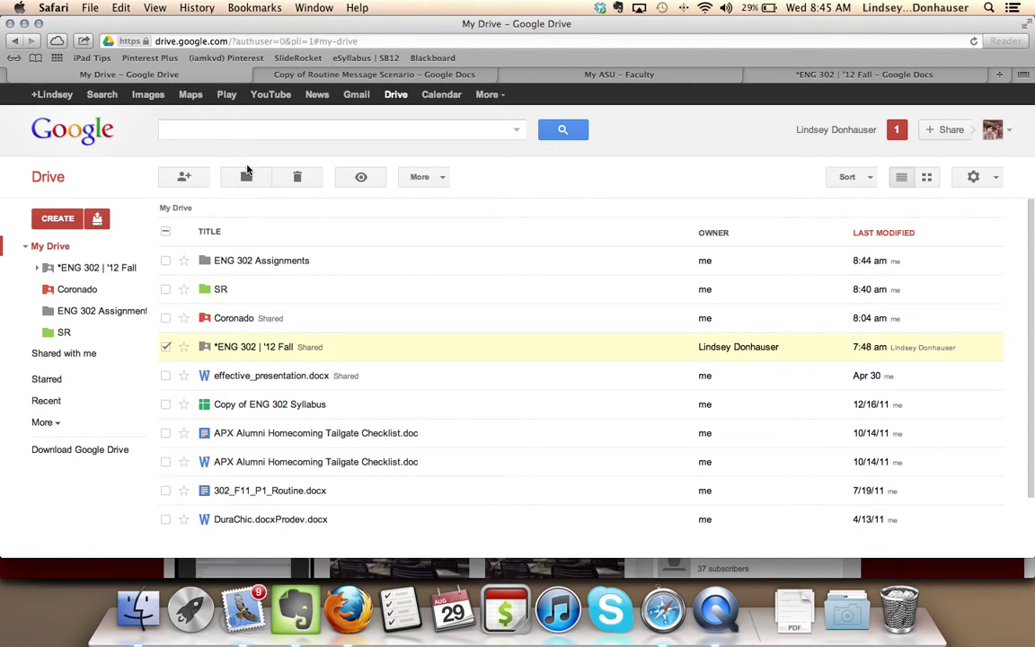
left_click(247, 178)
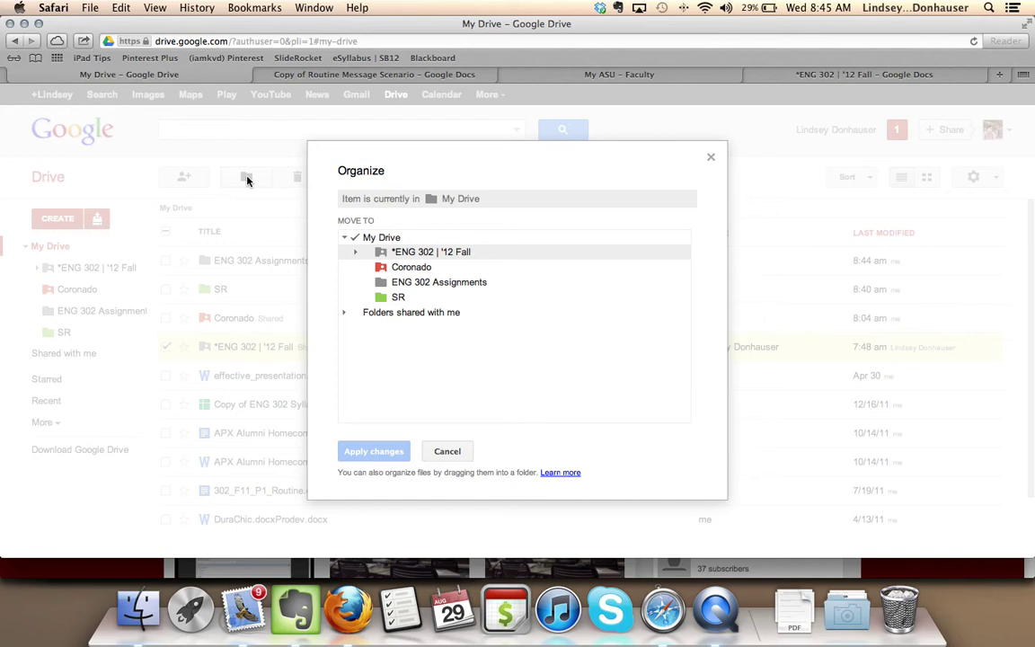
left_click(370, 255)
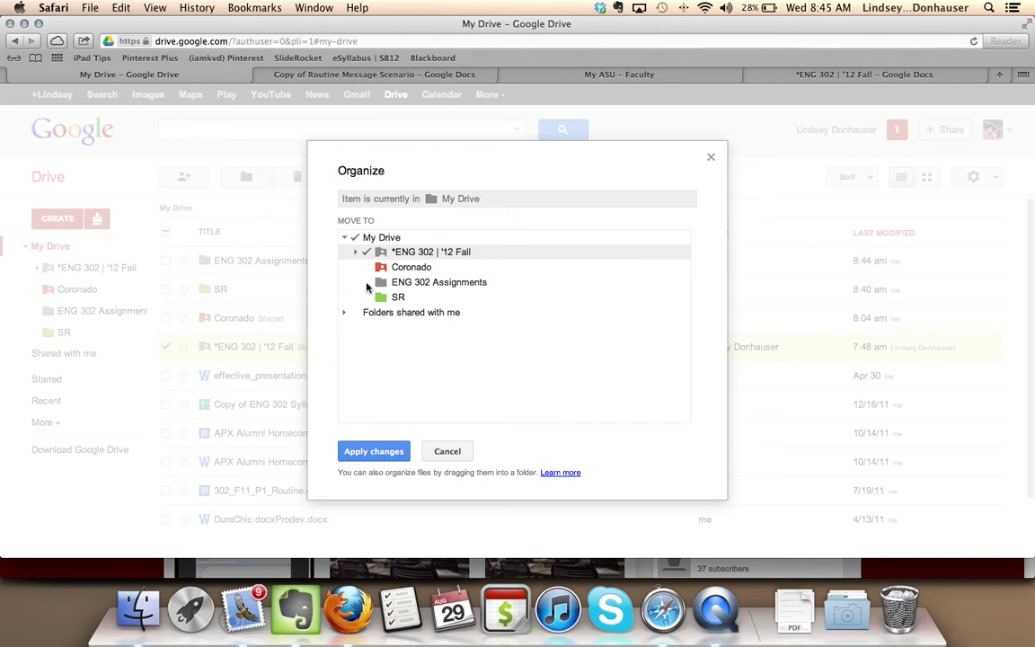
left_click(369, 279)
left_click(367, 255)
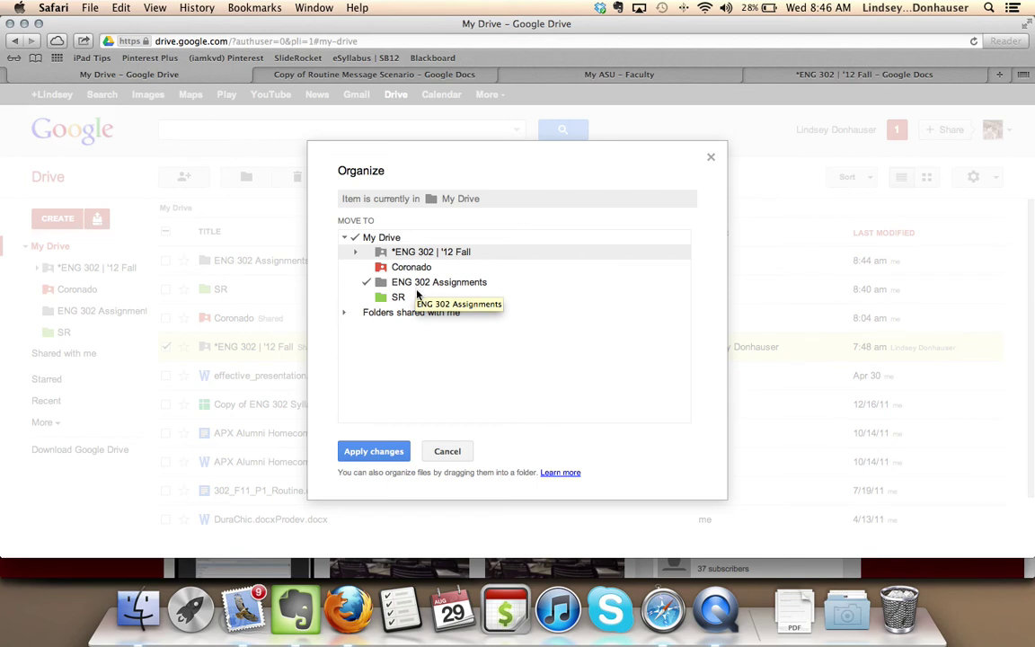
left_click(391, 452)
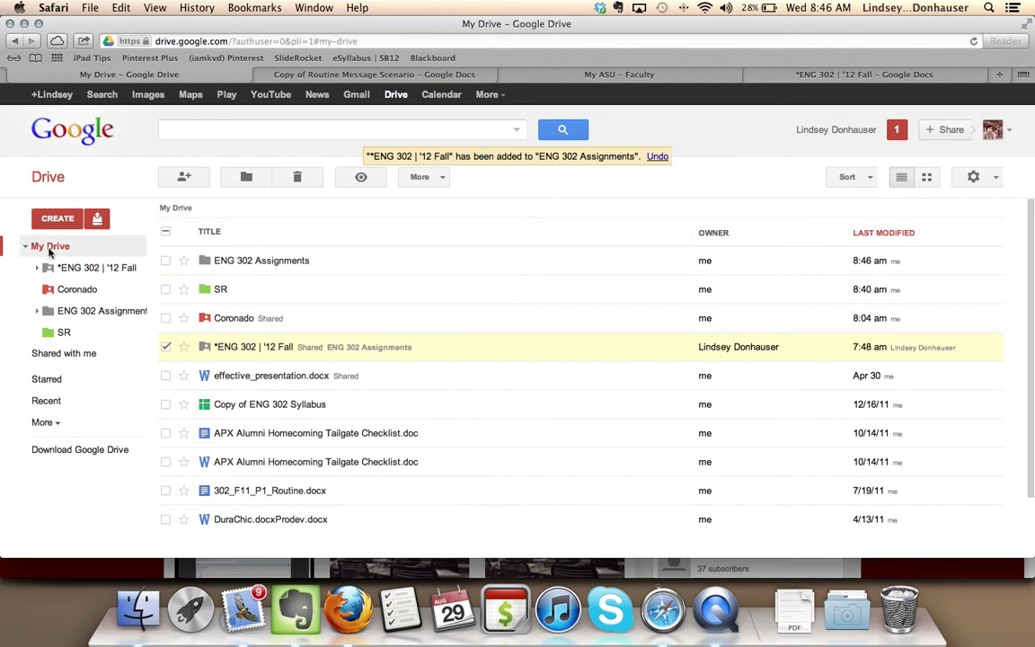
Step: Open ENG 302 Assignments to see the Routine Message doc and *ENG 302 | '12 Fall
left_click(232, 260)
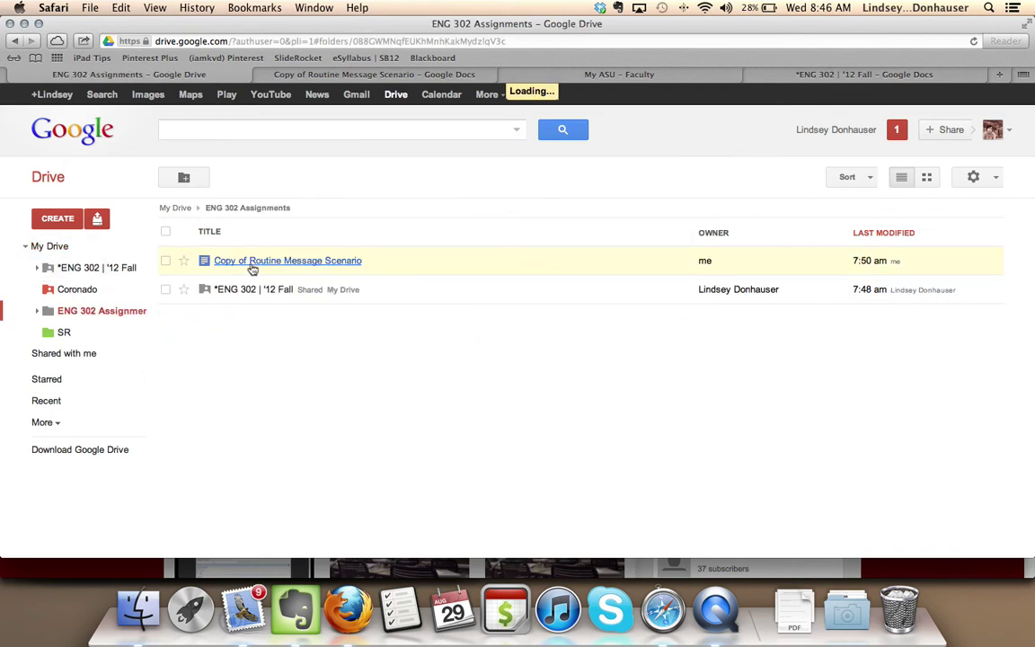